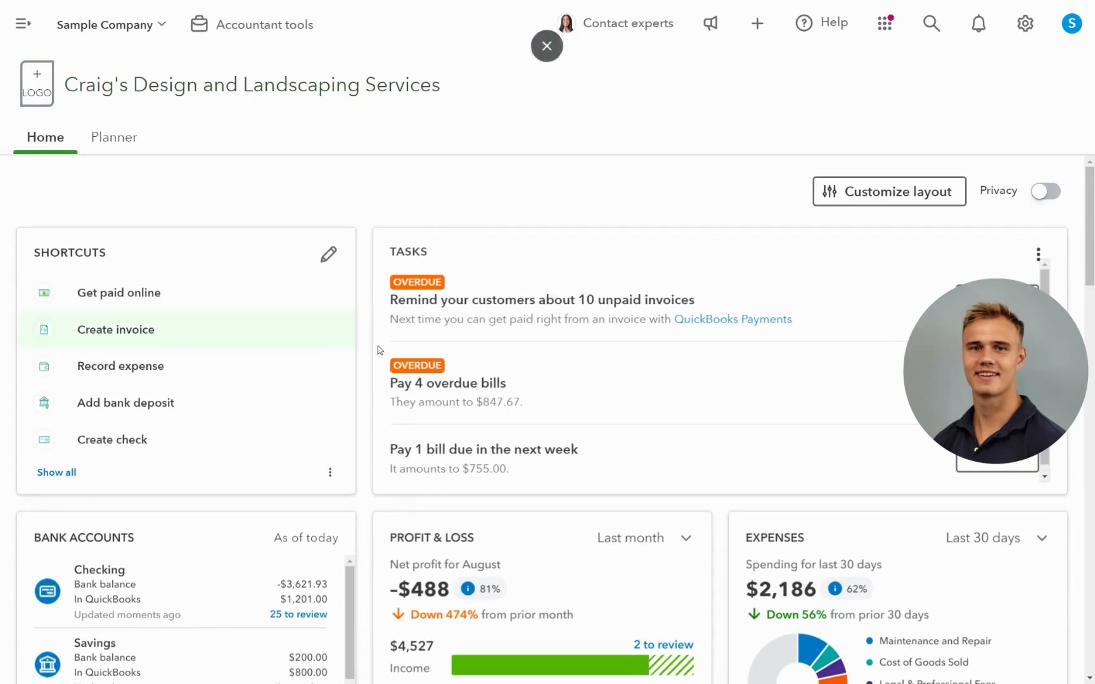
# Step: Open the Transactions page showing the checking account's bank transactions and collapse the navigation sidebar
pyautogui.click(24, 25)
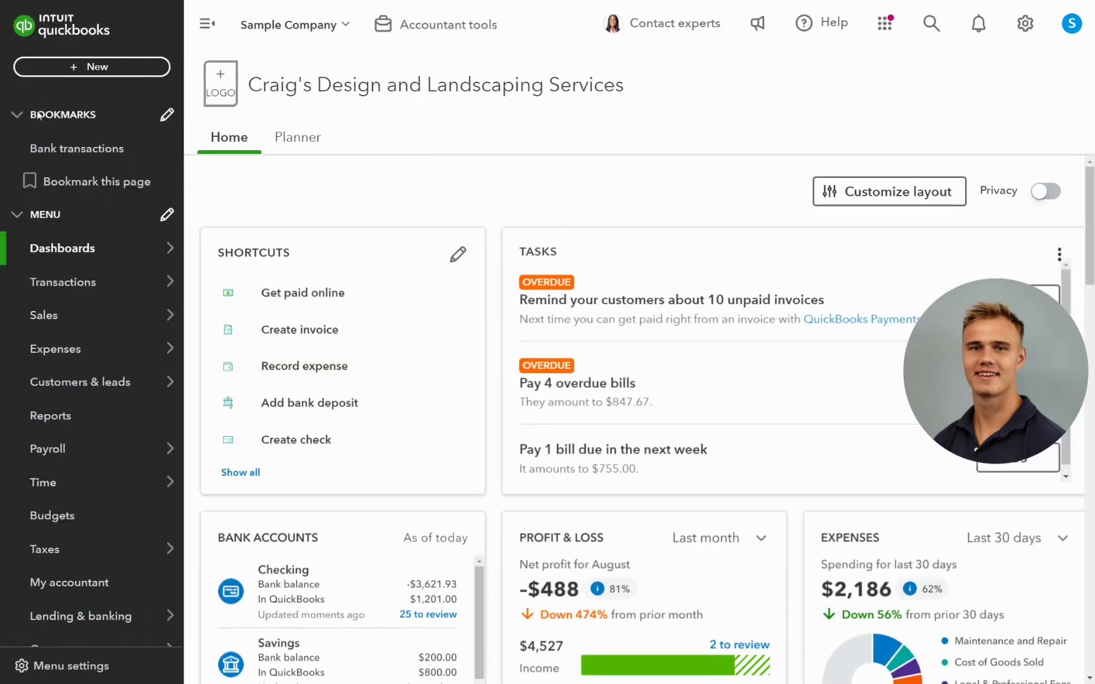
pyautogui.moveTo(39, 283)
pyautogui.click(89, 280)
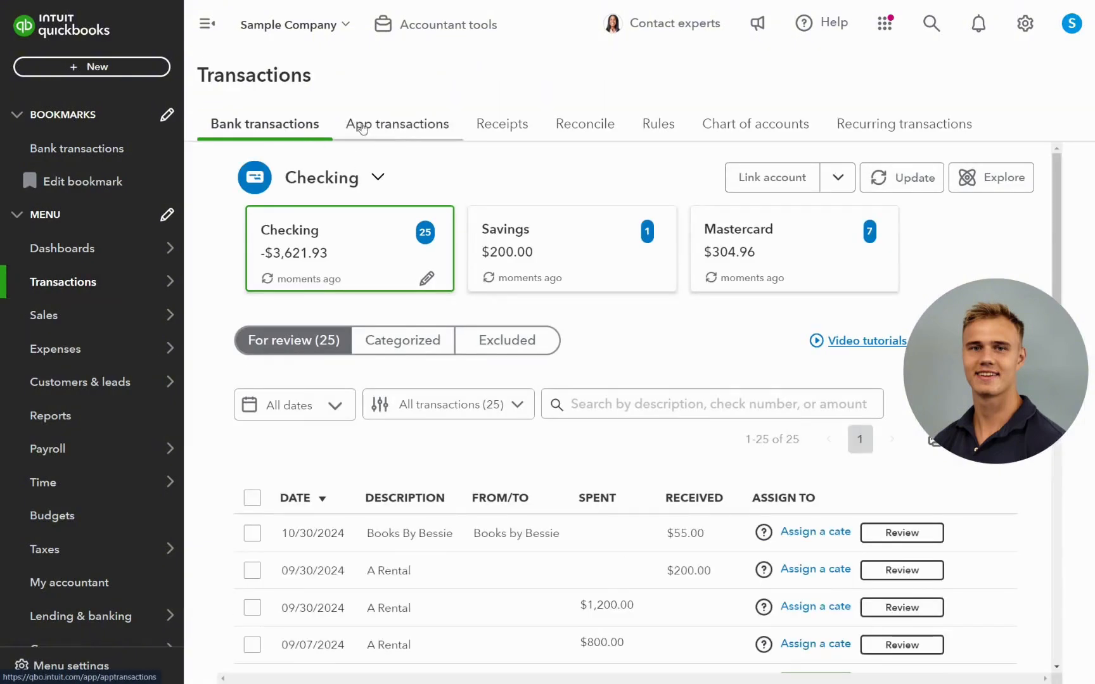
pyautogui.click(207, 24)
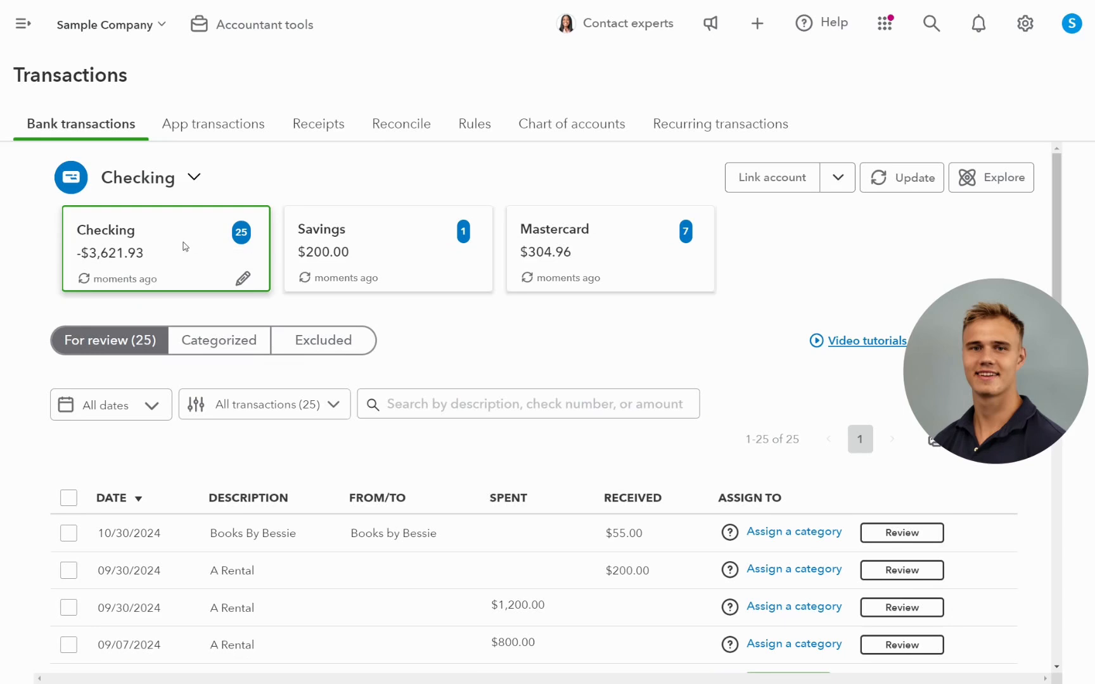
# Step: View the bank choices for linking a new account and return to the bank transactions
pyautogui.click(774, 187)
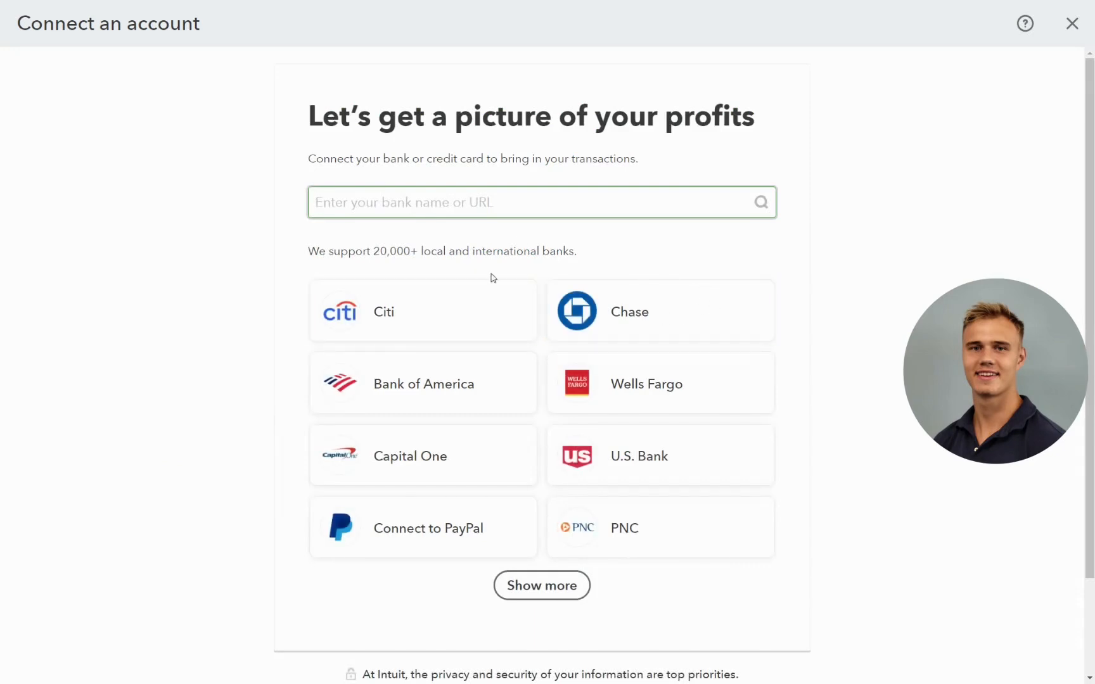
pyautogui.click(1072, 24)
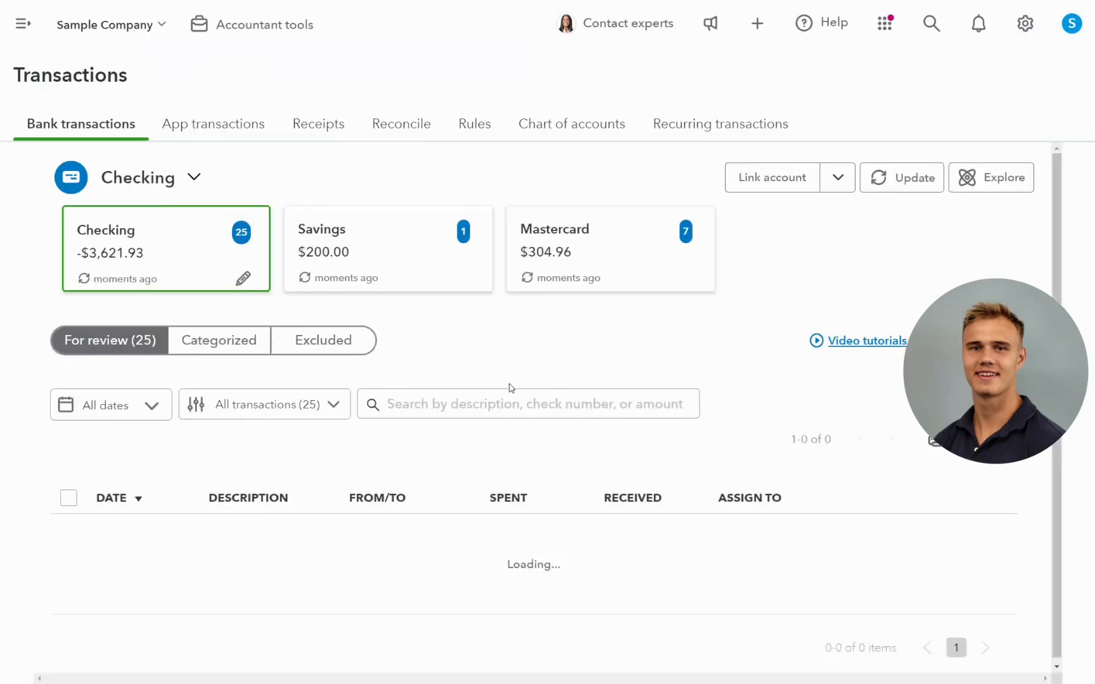
# Step: Open the 09/30/2024 A Rental transaction for $1,200.00 and examine its vendor and bank detail
pyautogui.scroll(-4, 508, 384)
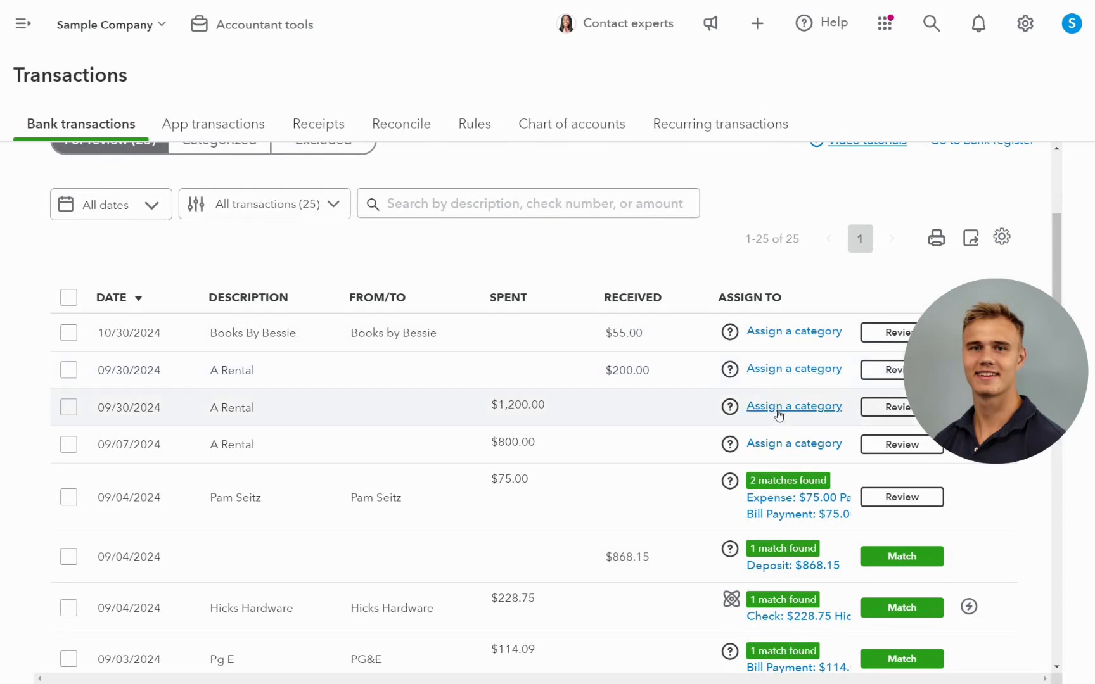
pyautogui.click(813, 407)
pyautogui.scroll(-1, 437, 390)
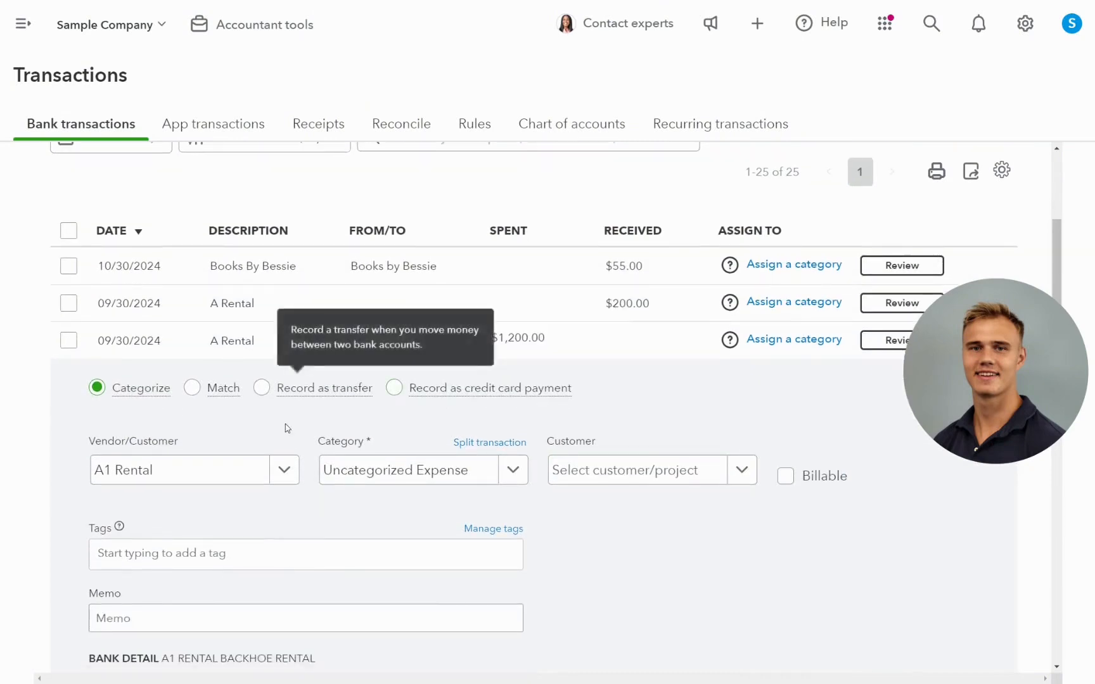
pyautogui.click(270, 472)
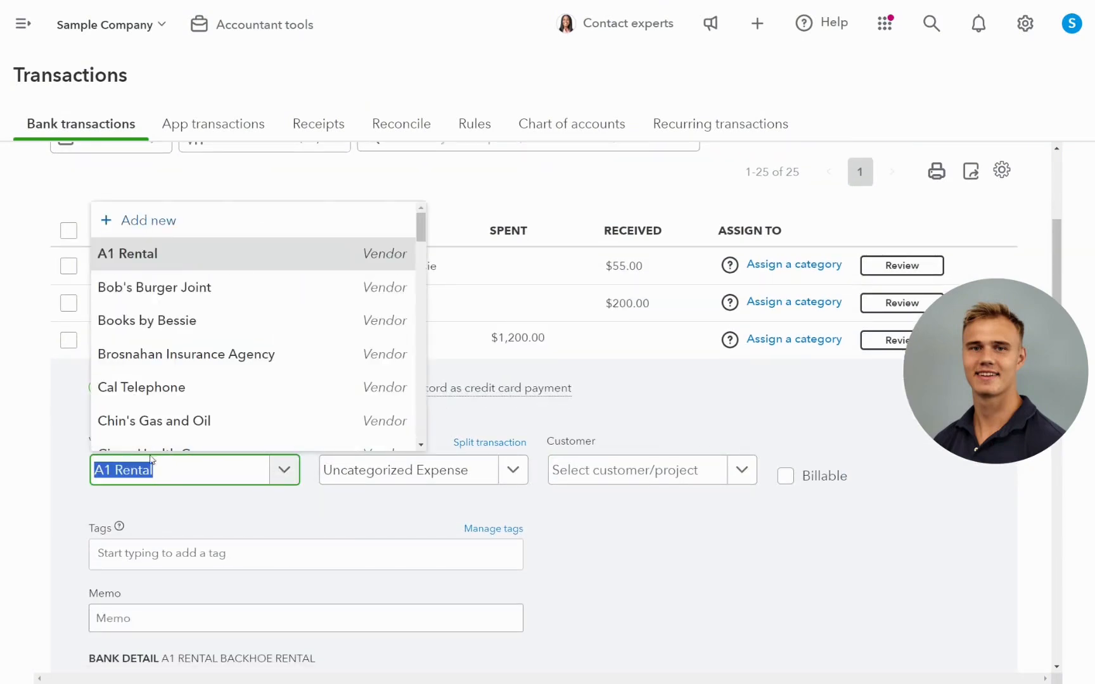
pyautogui.click(140, 511)
pyautogui.scroll(-3, 167, 426)
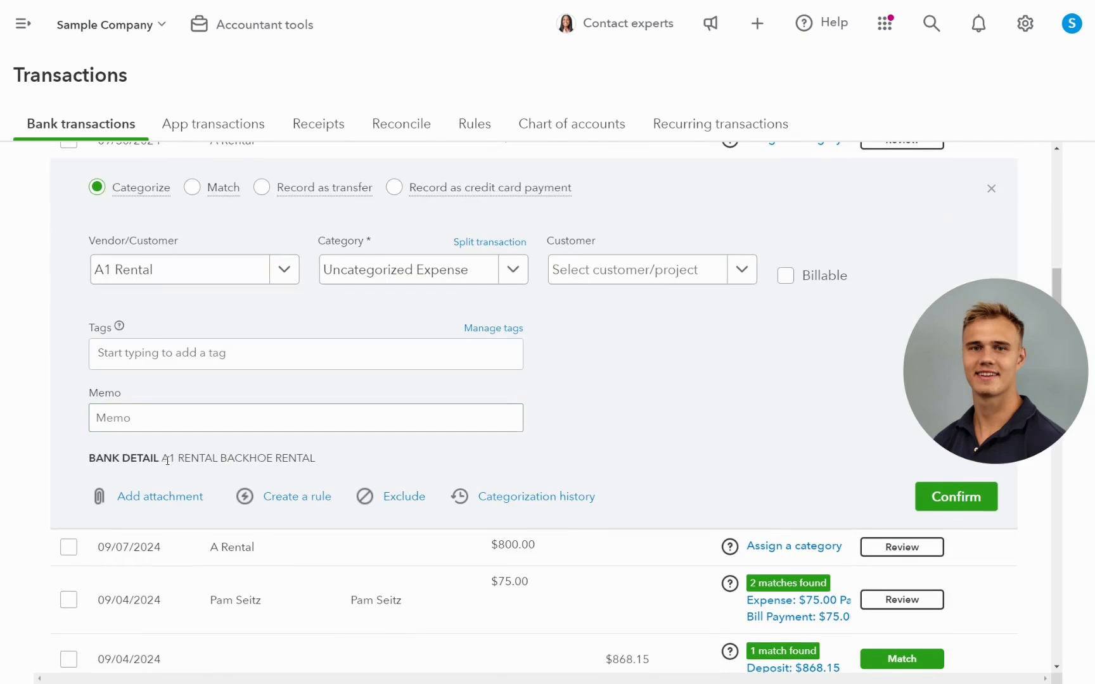
pyautogui.moveTo(162, 461); pyautogui.dragTo(199, 469)
pyautogui.scroll(2, 170, 473)
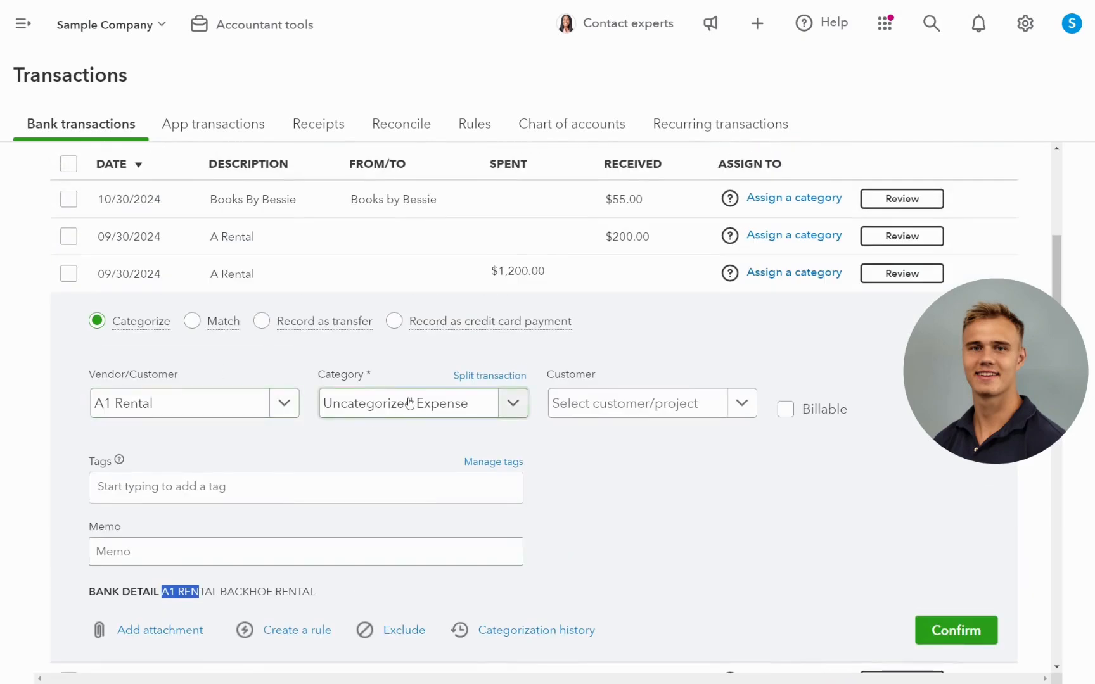
pyautogui.scroll(-1, 191, 457)
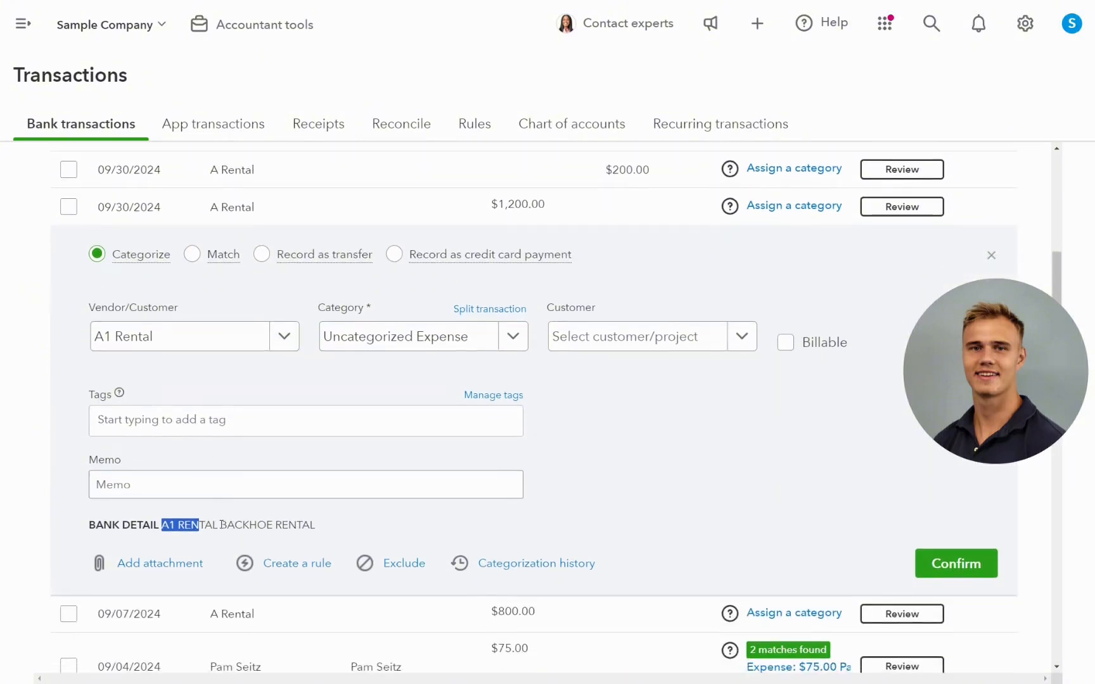
pyautogui.moveTo(221, 525); pyautogui.dragTo(269, 525)
# Step: Set the category of the $1,200.00 A Rental transaction to the Equipment Rental expense account
pyautogui.click(387, 342)
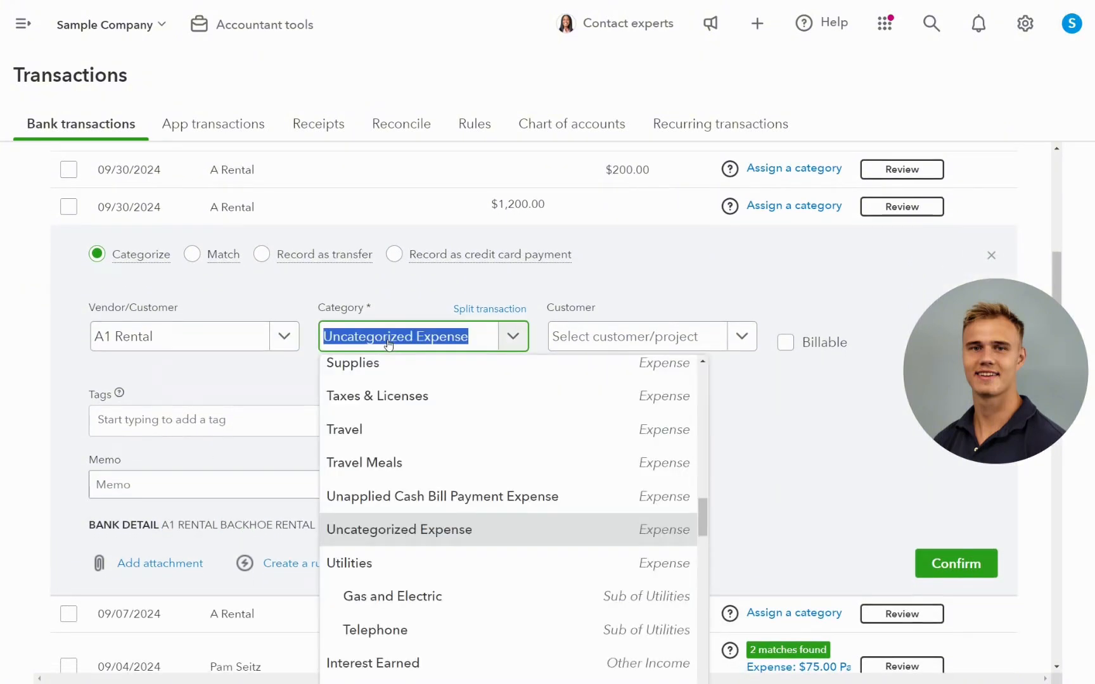
pyautogui.write('rental')
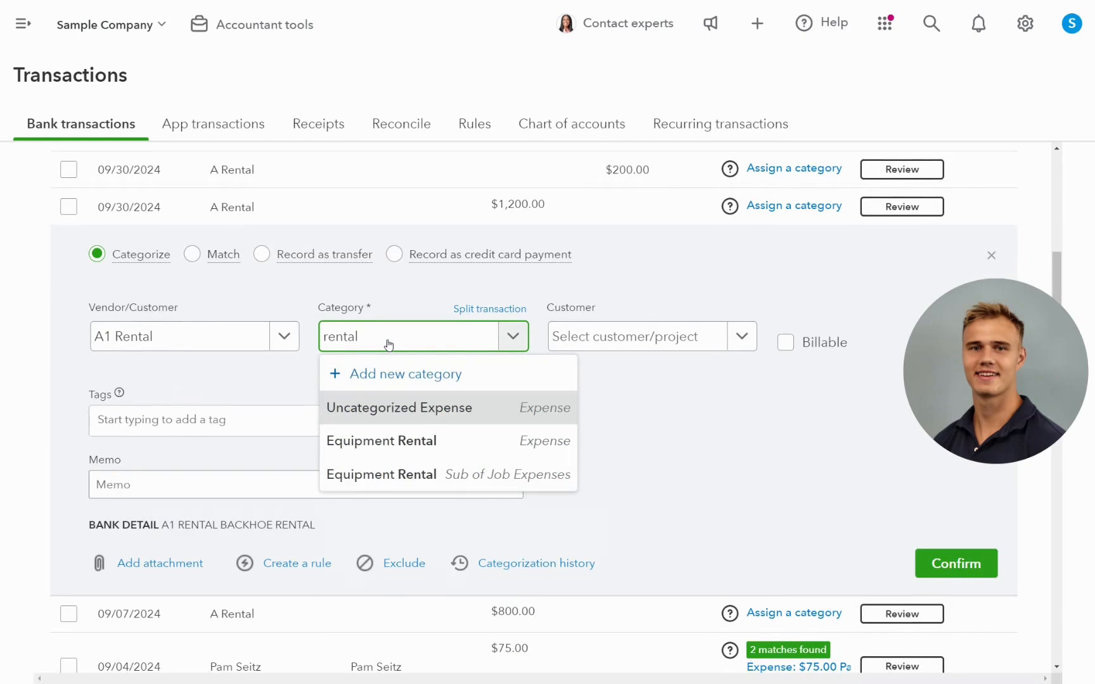
pyautogui.click(399, 442)
# Step: Assign the rental transaction to customer Amy's Bird Sanctuary as billable and confirm it
pyautogui.click(589, 339)
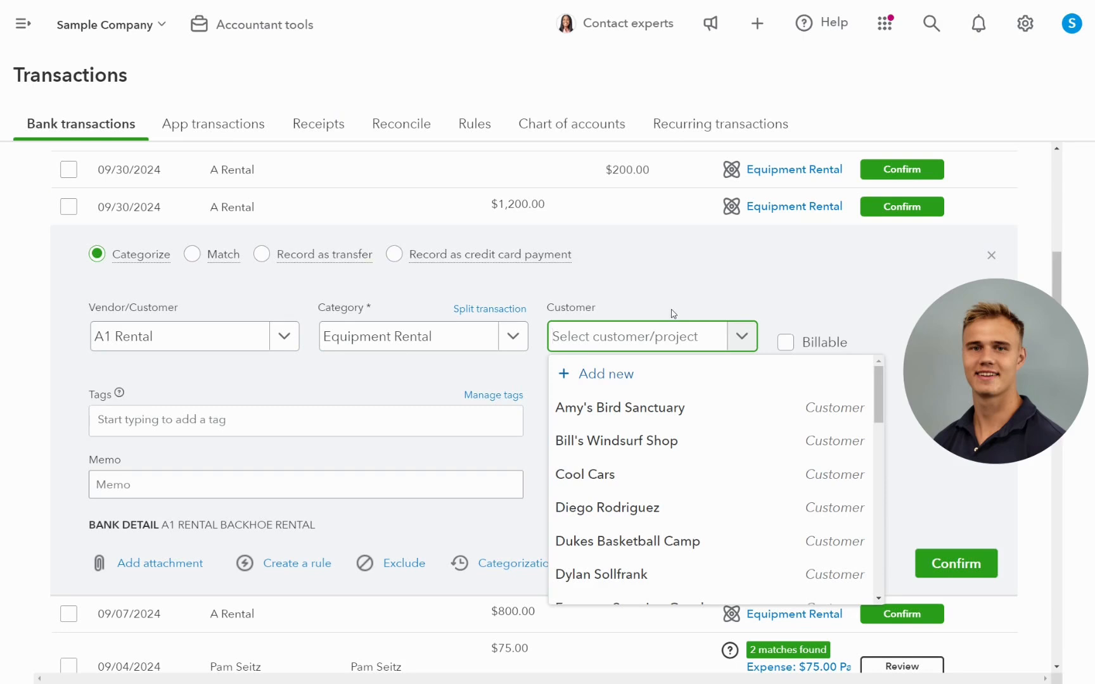
pyautogui.click(618, 410)
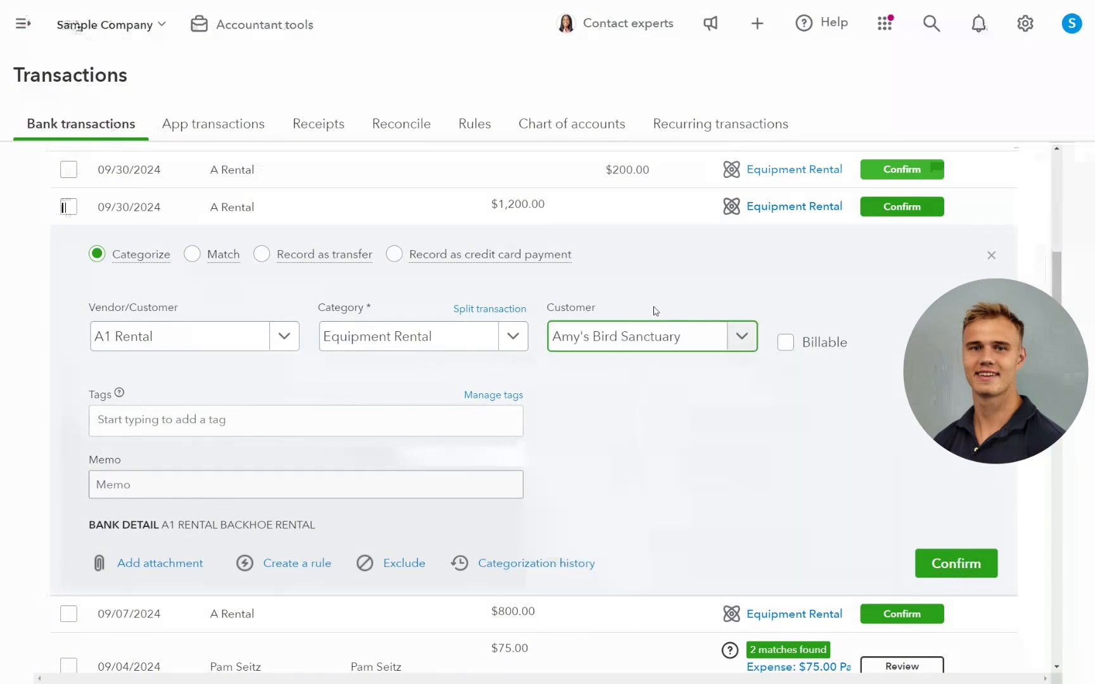
pyautogui.click(787, 343)
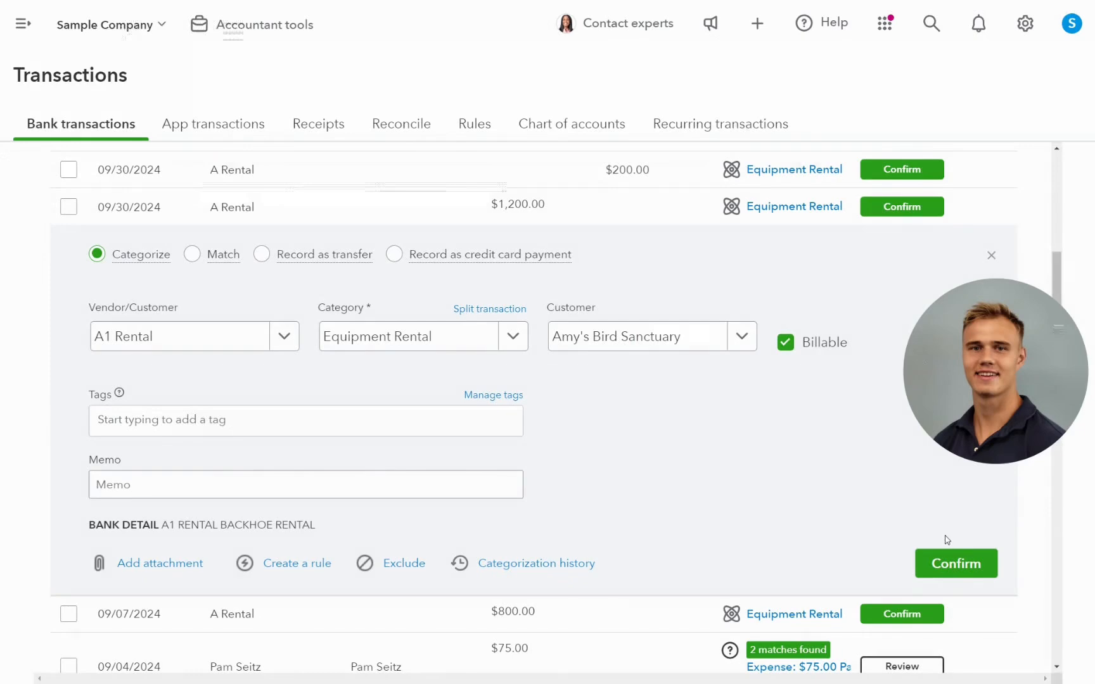
pyautogui.click(948, 563)
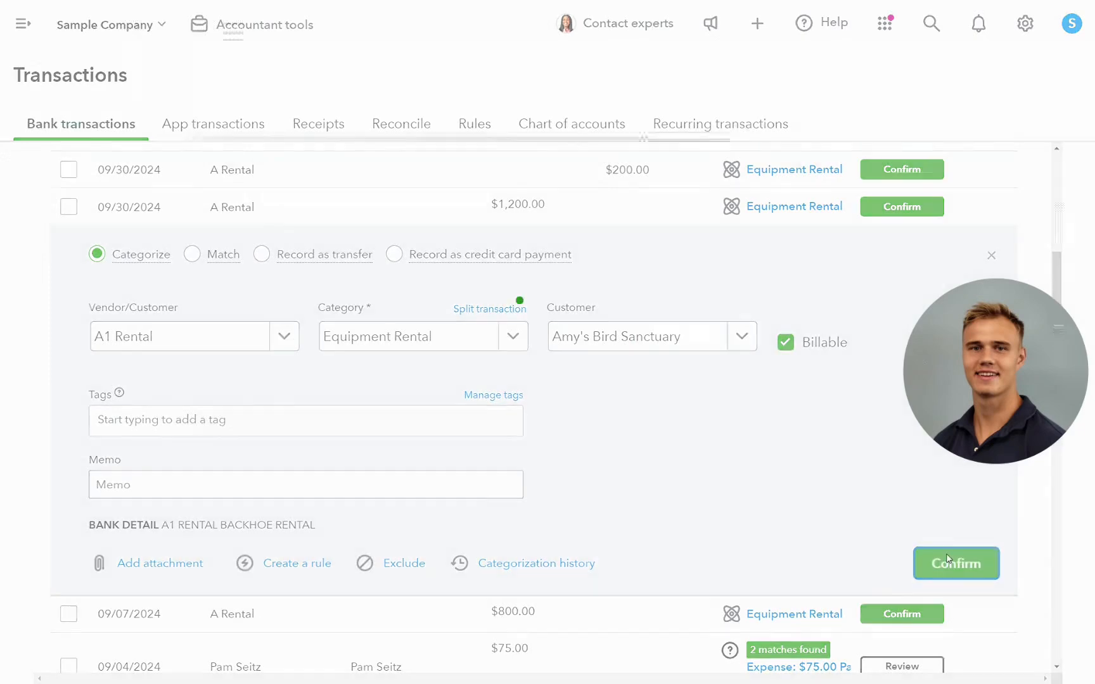
# Step: Check the checking account's categorized transactions and return to those awaiting review
pyautogui.scroll(5, 497, 296)
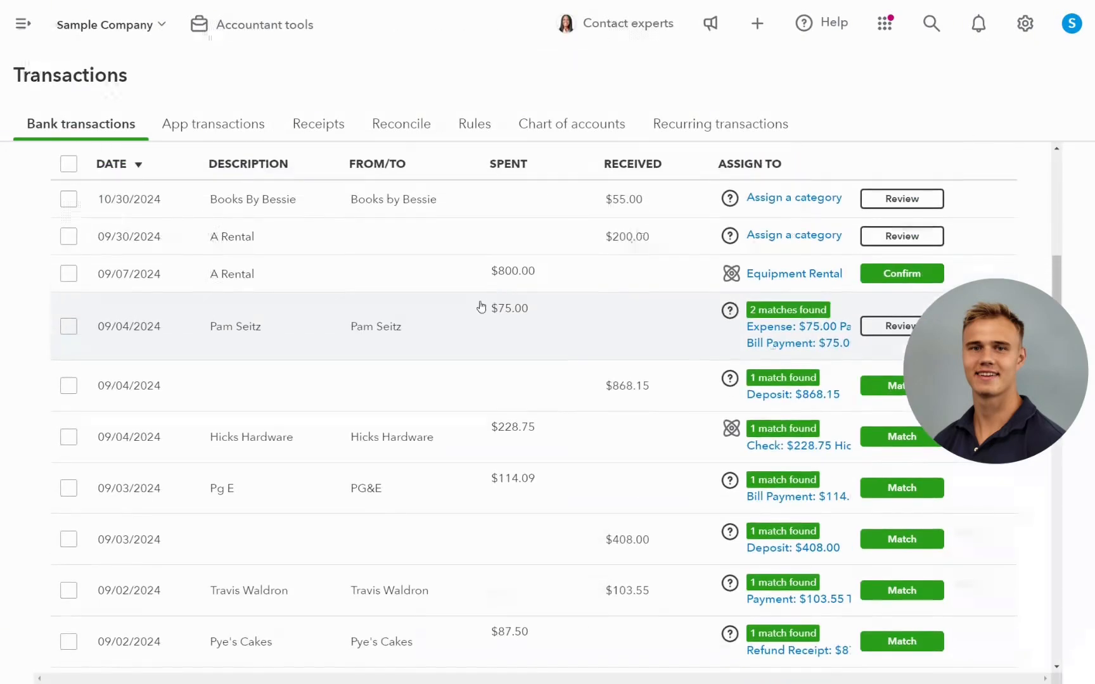
pyautogui.click(215, 350)
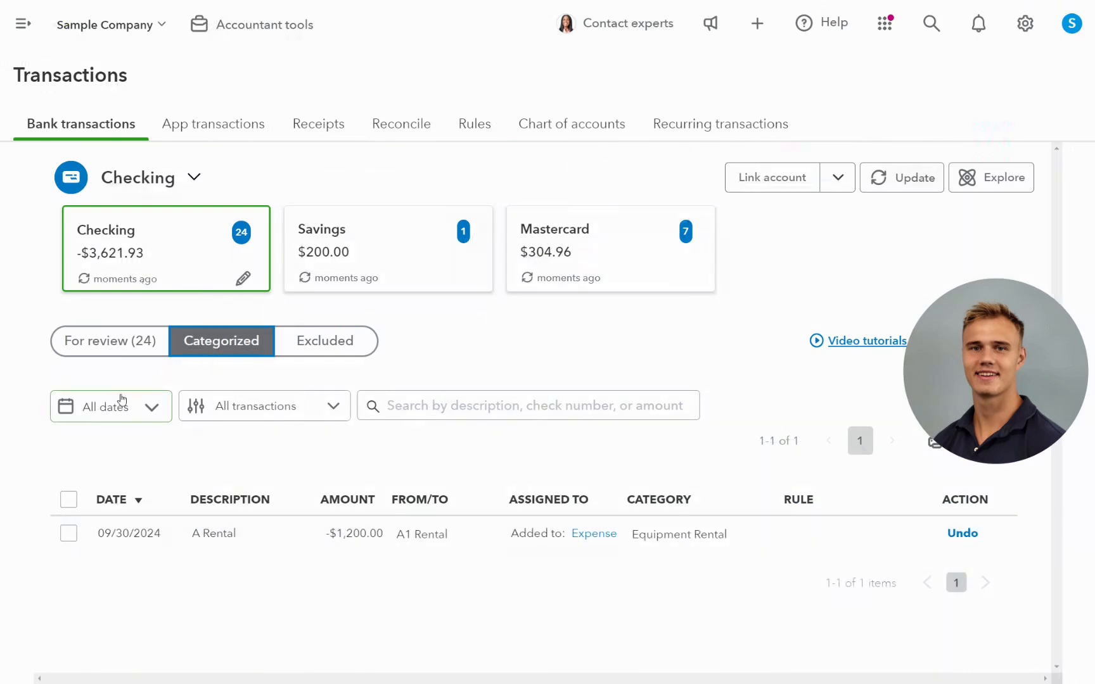
pyautogui.click(115, 341)
# Step: Expand the $228.75 Hicks Hardware transaction and inspect the check record suggested as its match
pyautogui.scroll(-3, 569, 534)
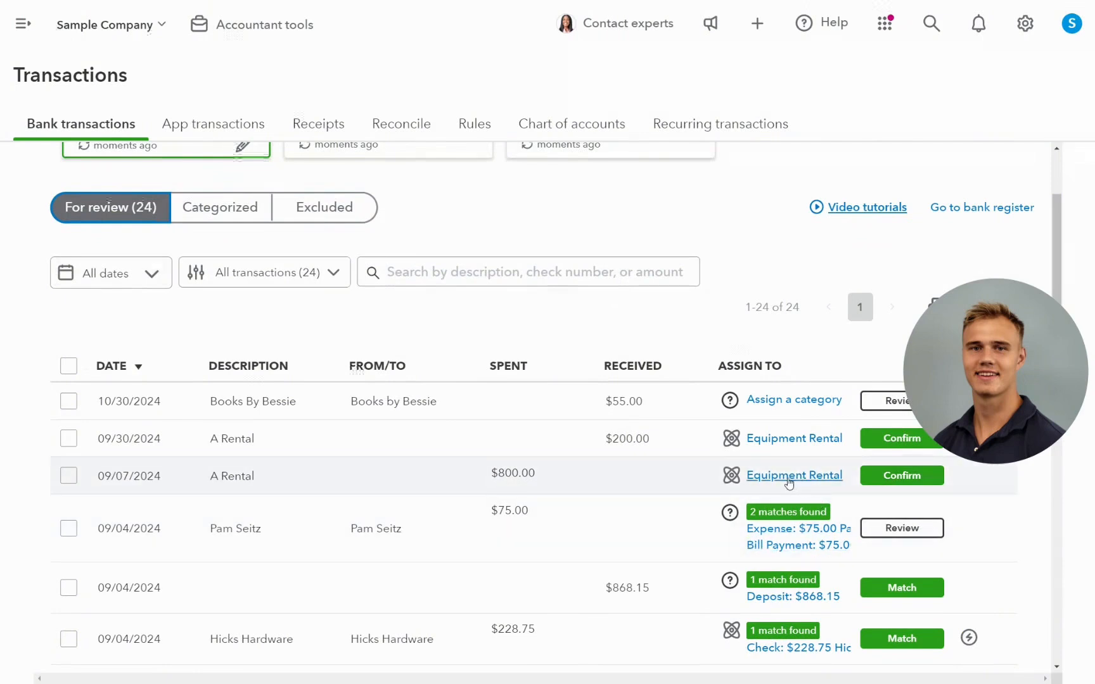
pyautogui.scroll(-1, 768, 545)
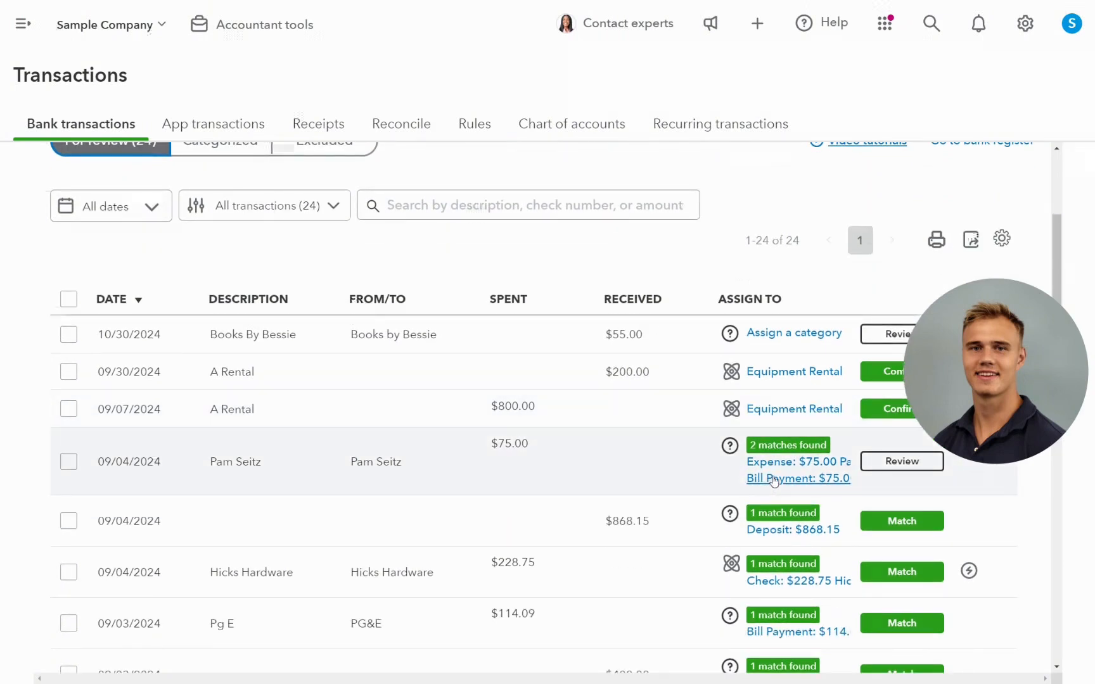
pyautogui.scroll(1, 776, 479)
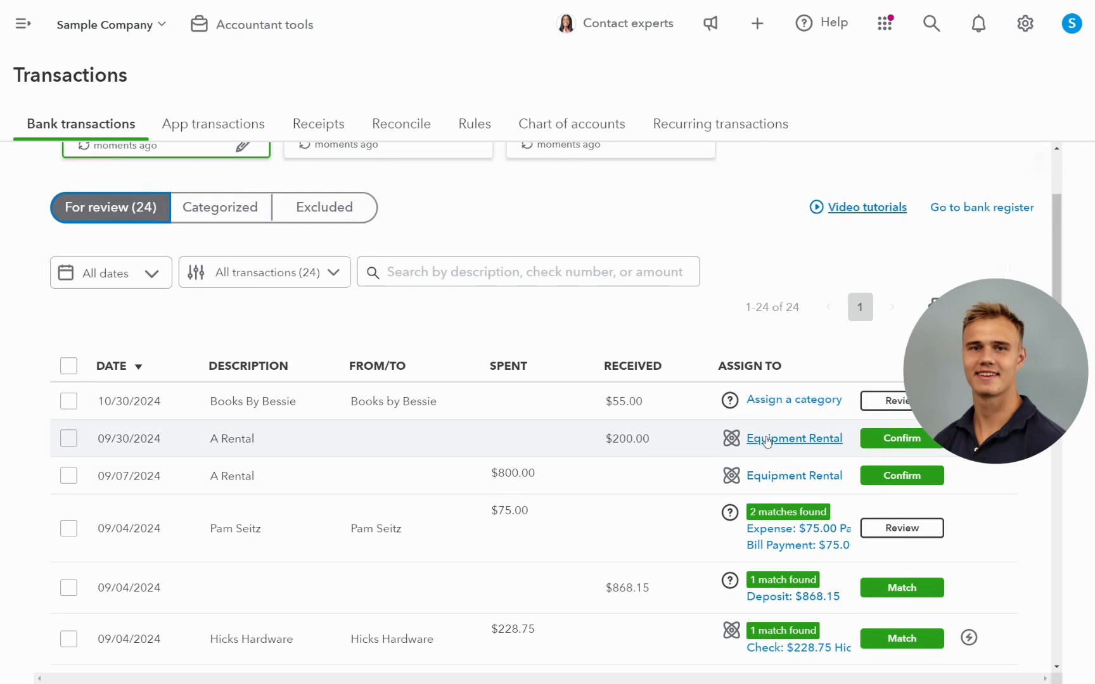
pyautogui.scroll(-2, 763, 447)
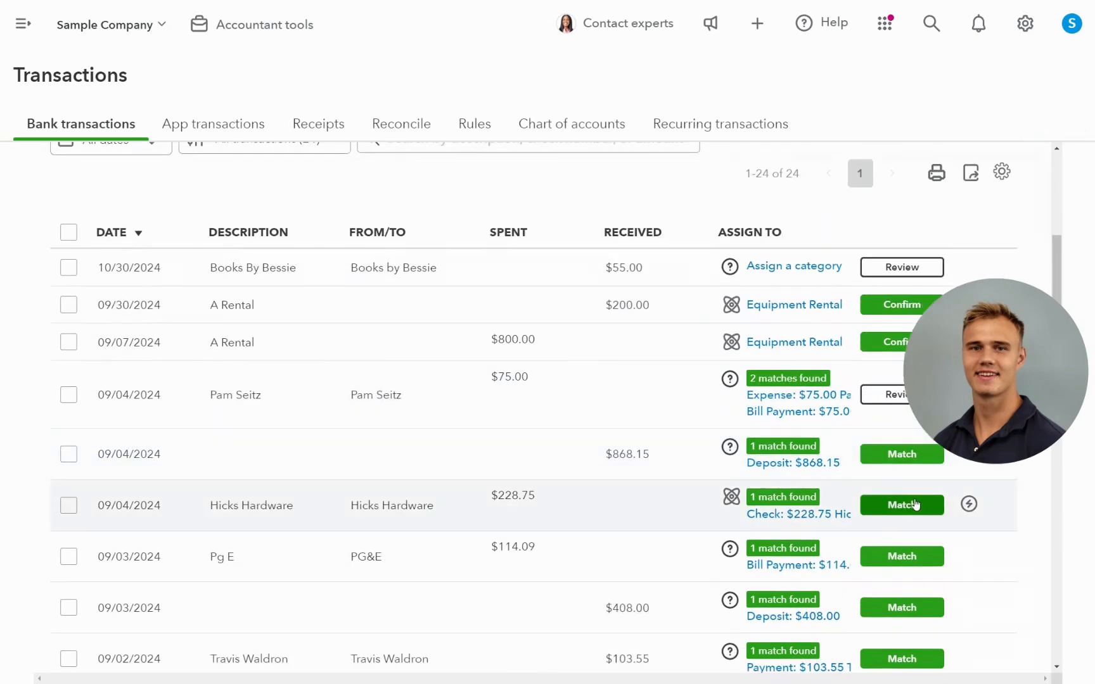
pyautogui.click(363, 493)
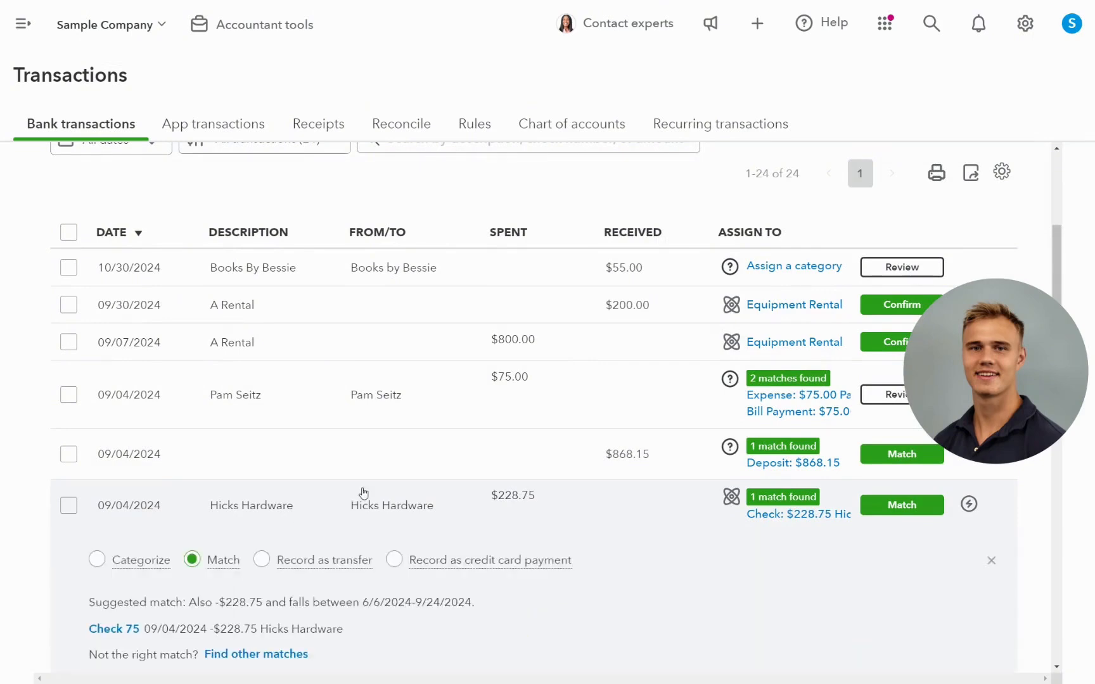
pyautogui.scroll(-4, 363, 493)
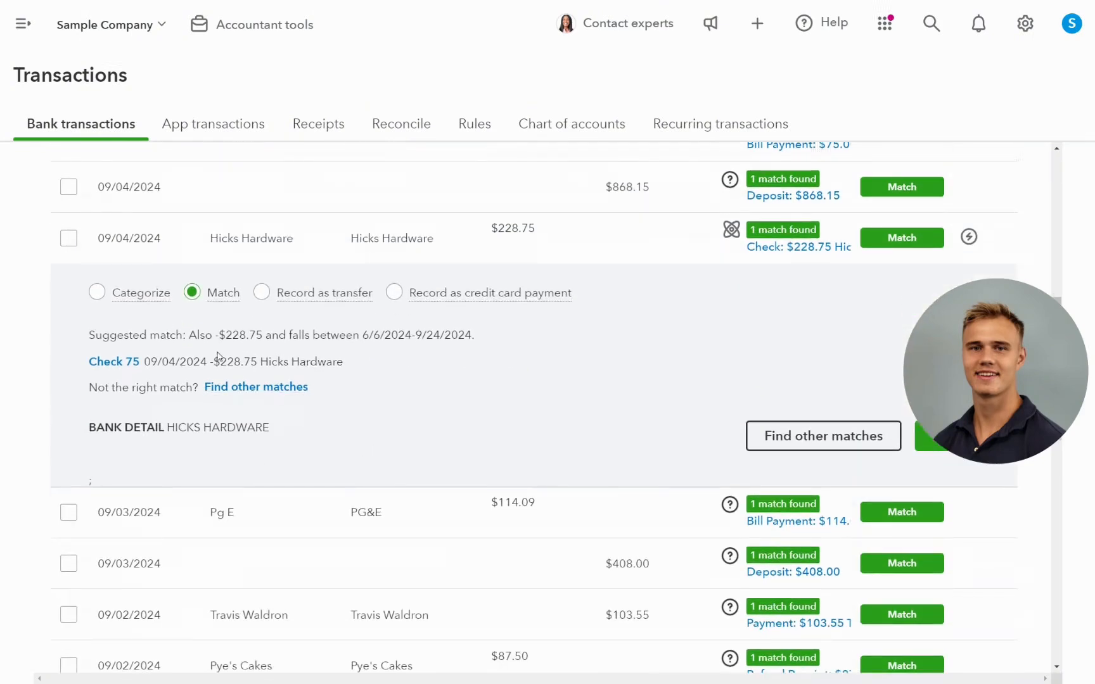
pyautogui.scroll(1, 782, 467)
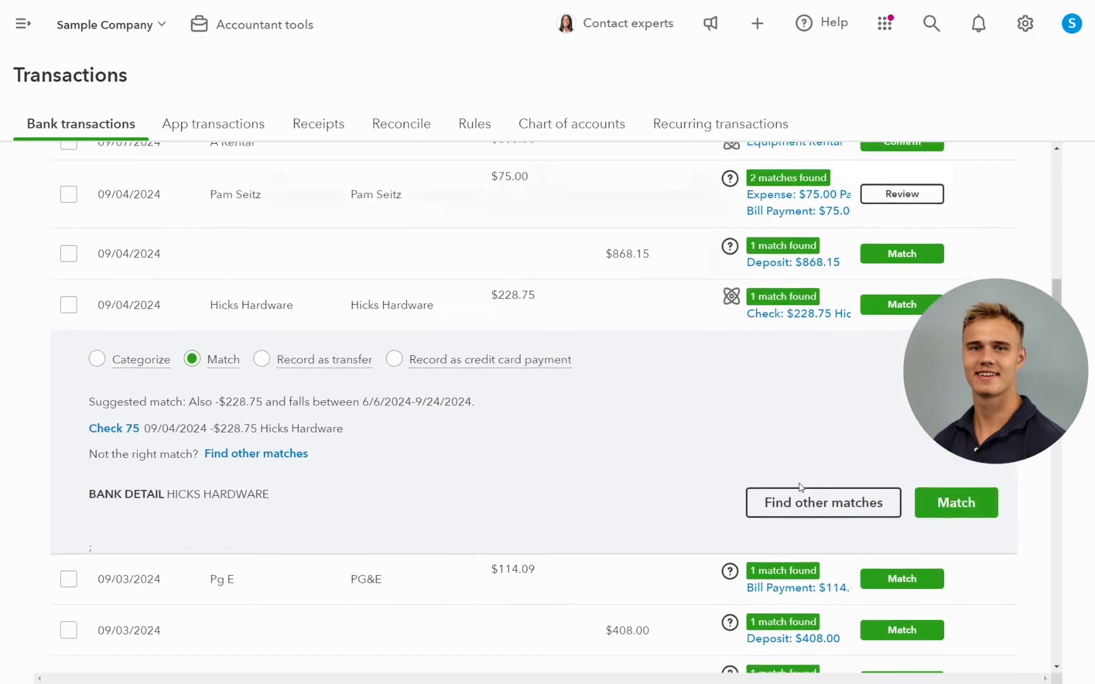
pyautogui.click(110, 431)
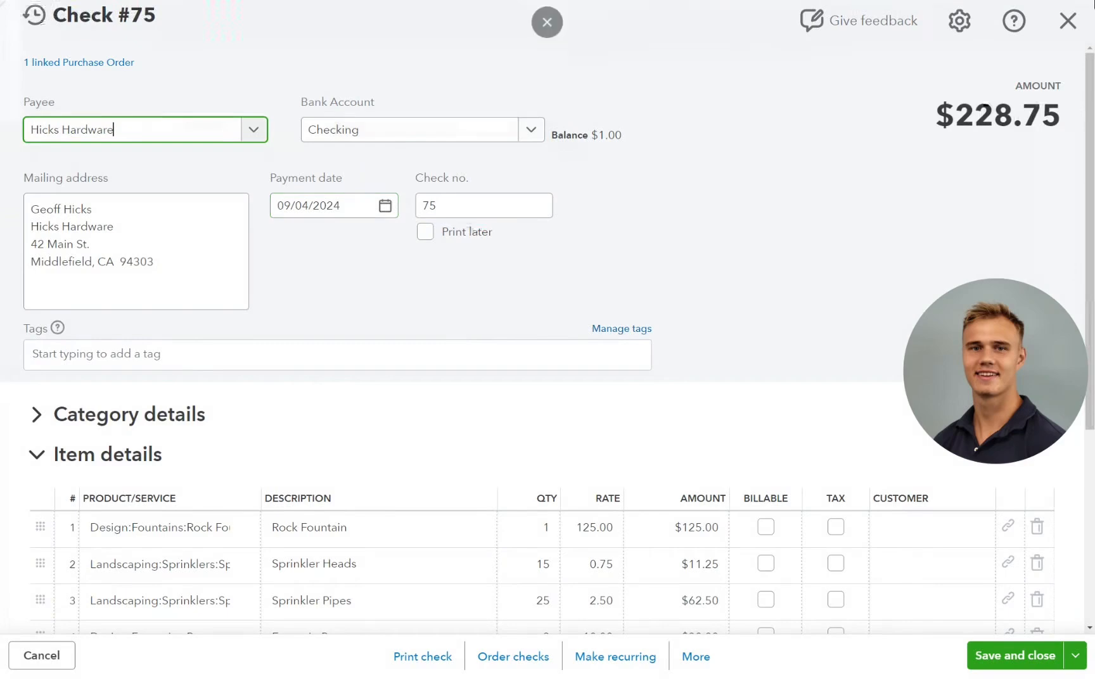
pyautogui.click(1068, 21)
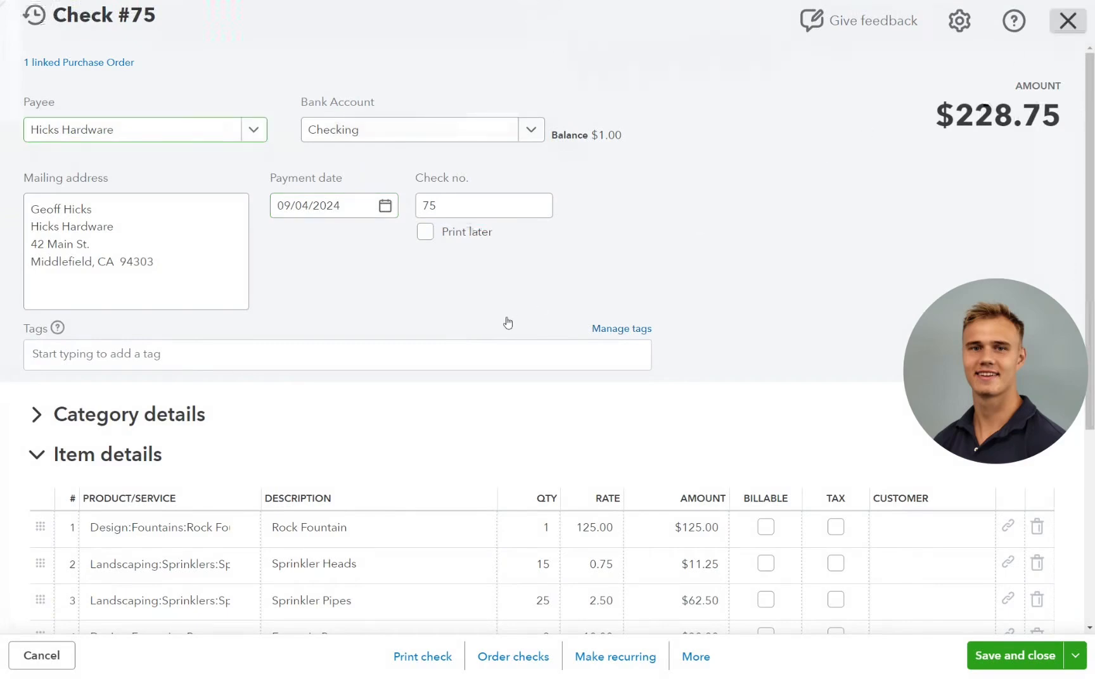
# Step: Match the $228.75 Hicks Hardware transaction to its suggested check and show the categorized transactions
pyautogui.scroll(-3, 322, 412)
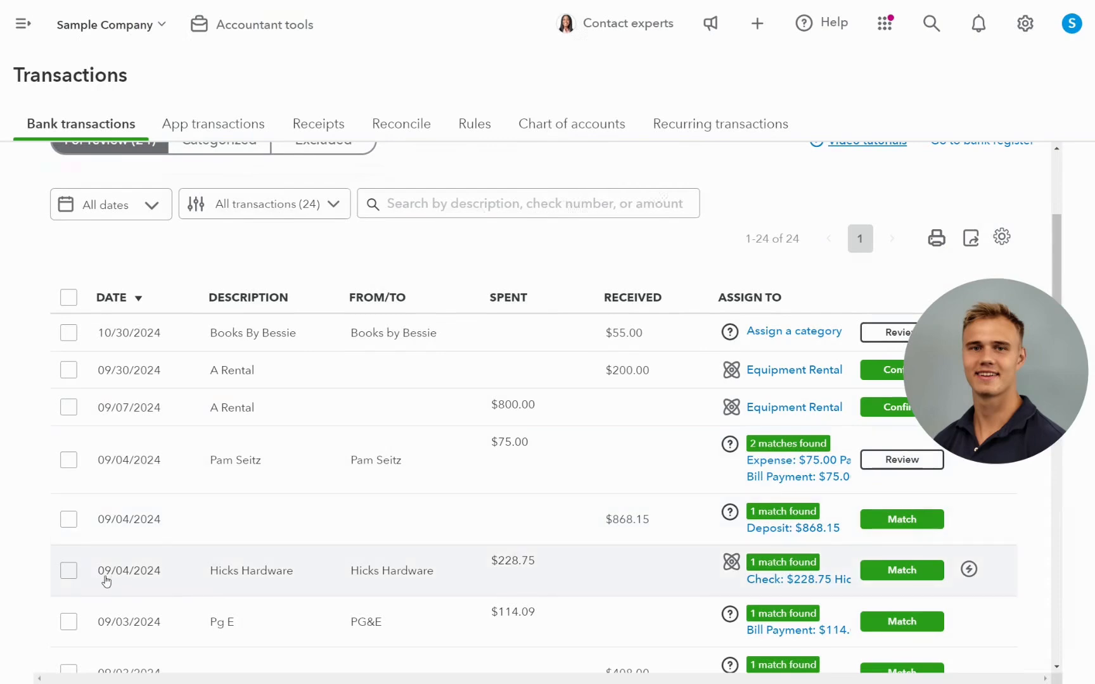
pyautogui.click(882, 569)
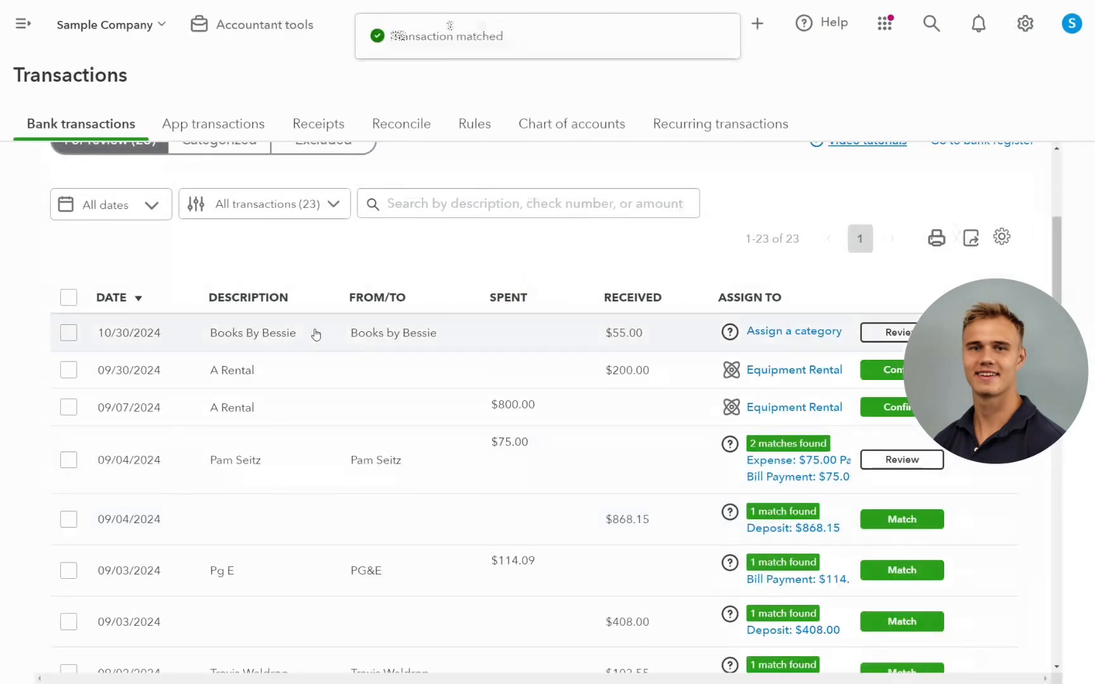
pyautogui.scroll(3, 316, 334)
pyautogui.click(221, 341)
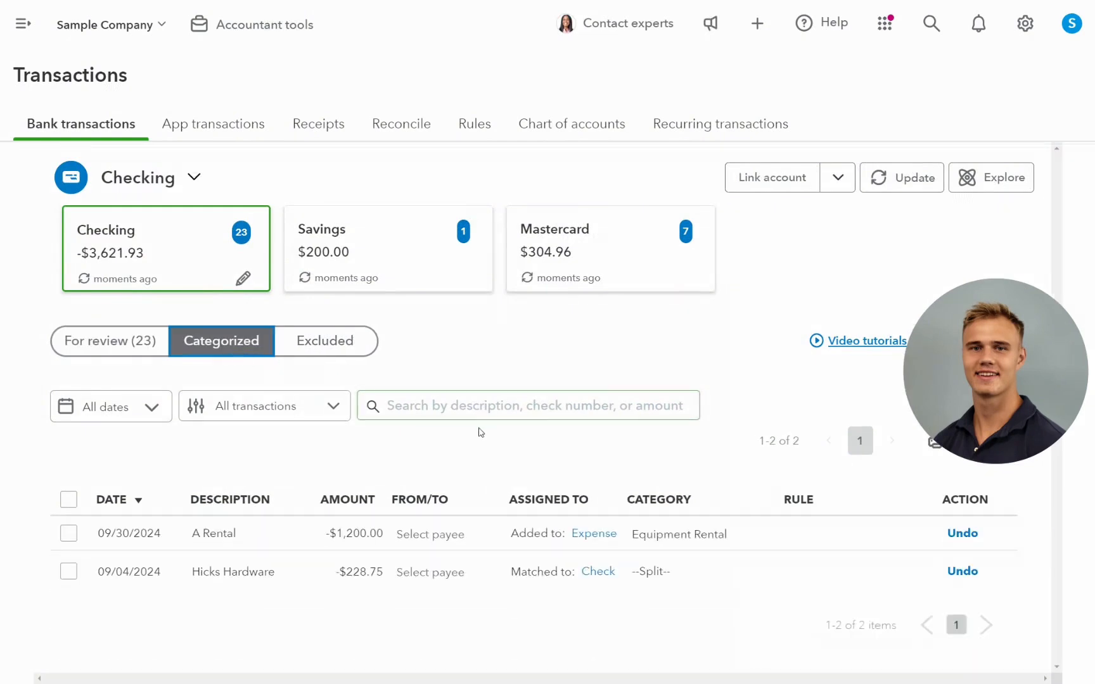